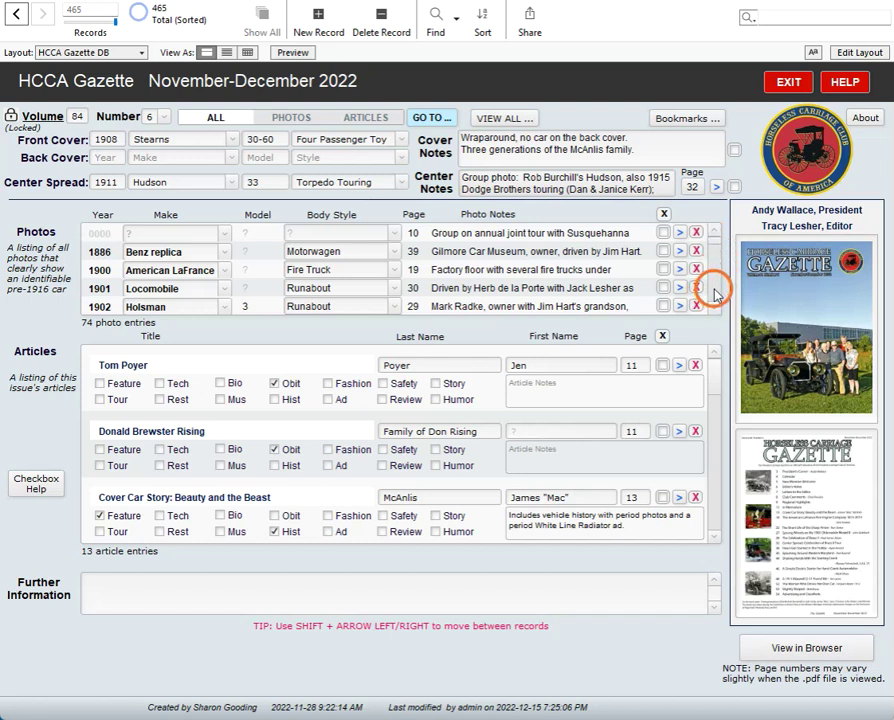
Step: Scroll through the November-December 2022 issue's photo and article listings
scroll(714, 290, "down", 15)
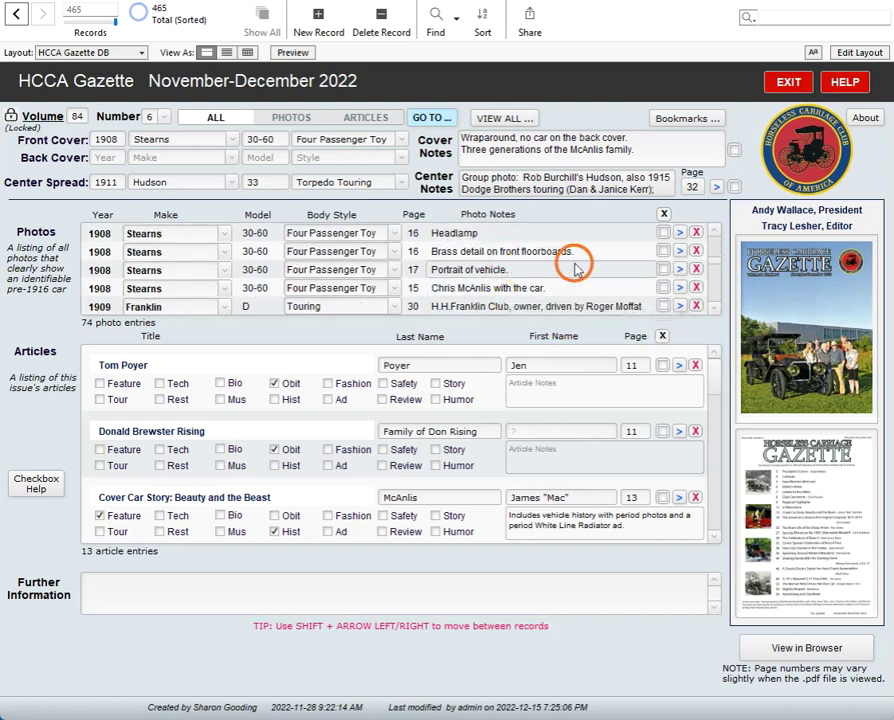
scroll(714, 236, "up", 3)
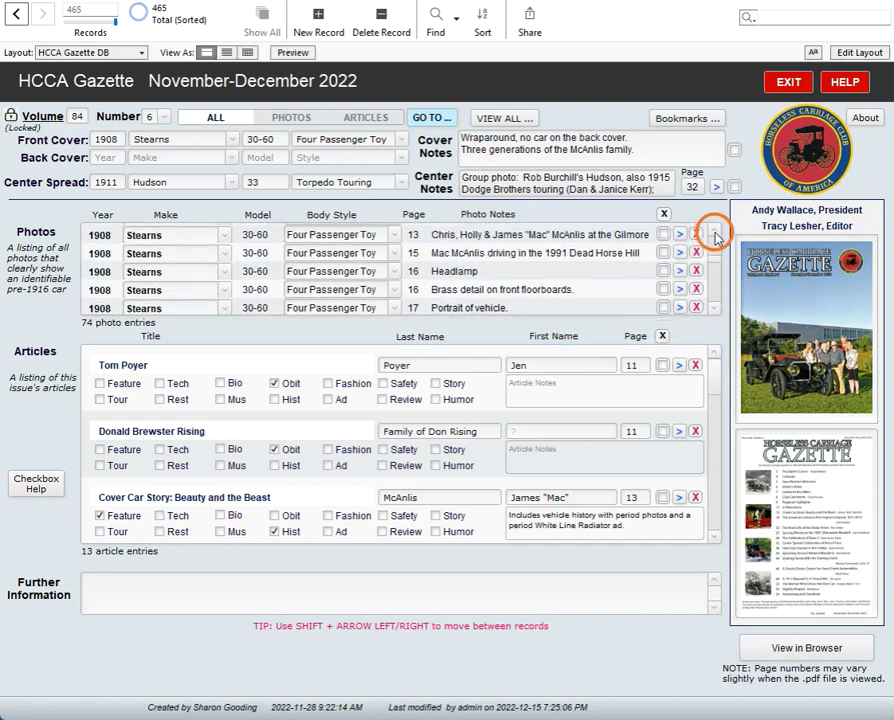
scroll(715, 235, "up", 3)
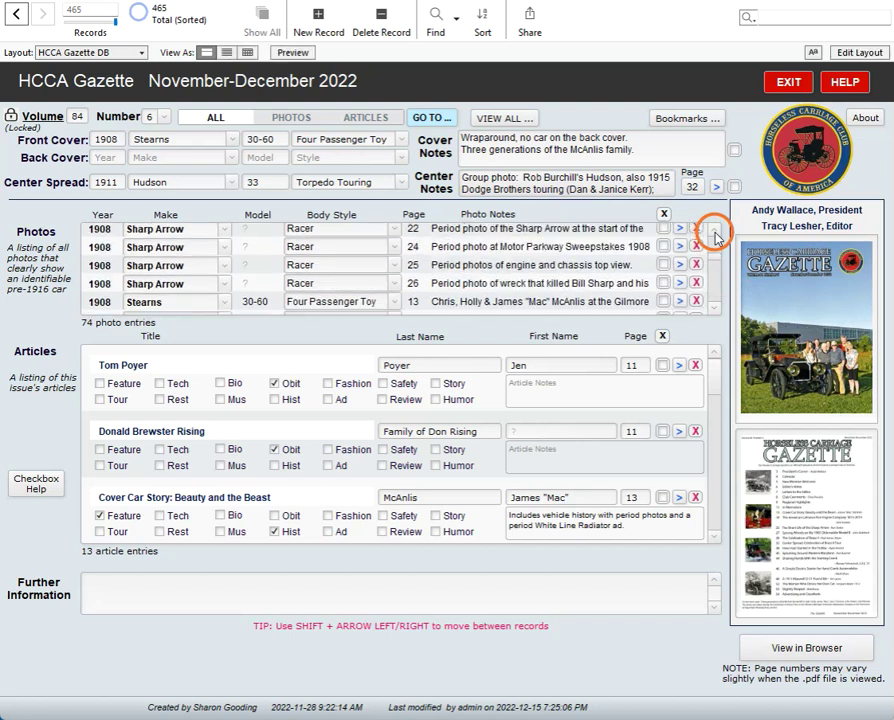
scroll(714, 236, "up", 4)
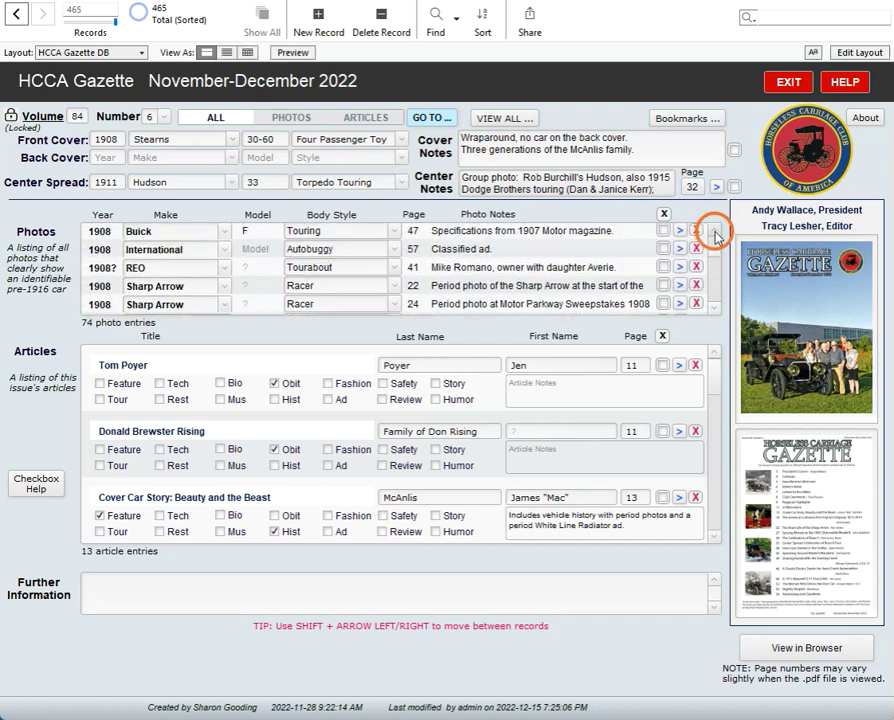
scroll(714, 236, "up", 5)
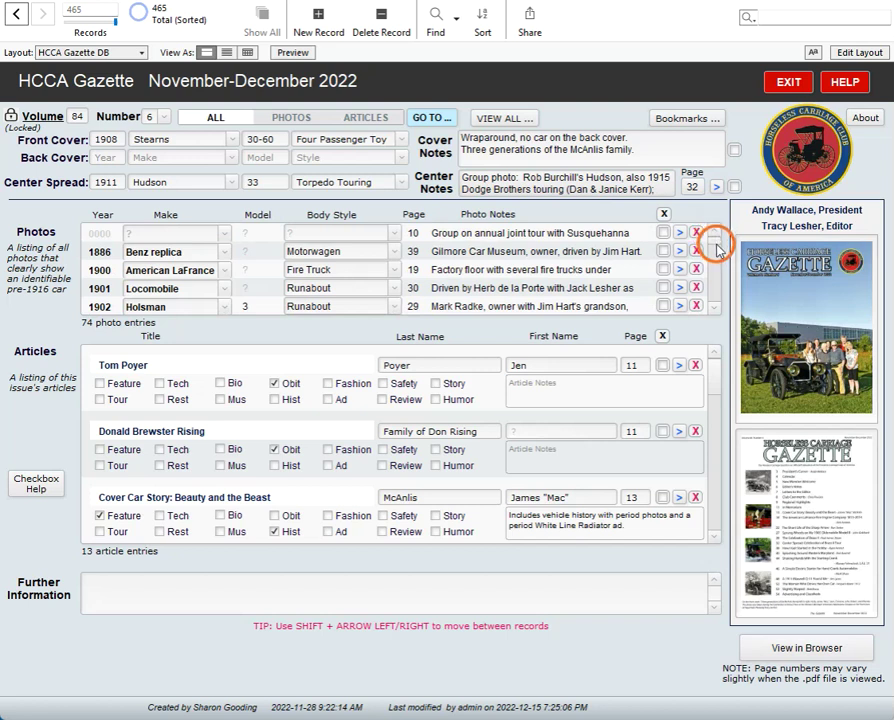
scroll(712, 240, "down", 8)
scroll(720, 266, "down", 6)
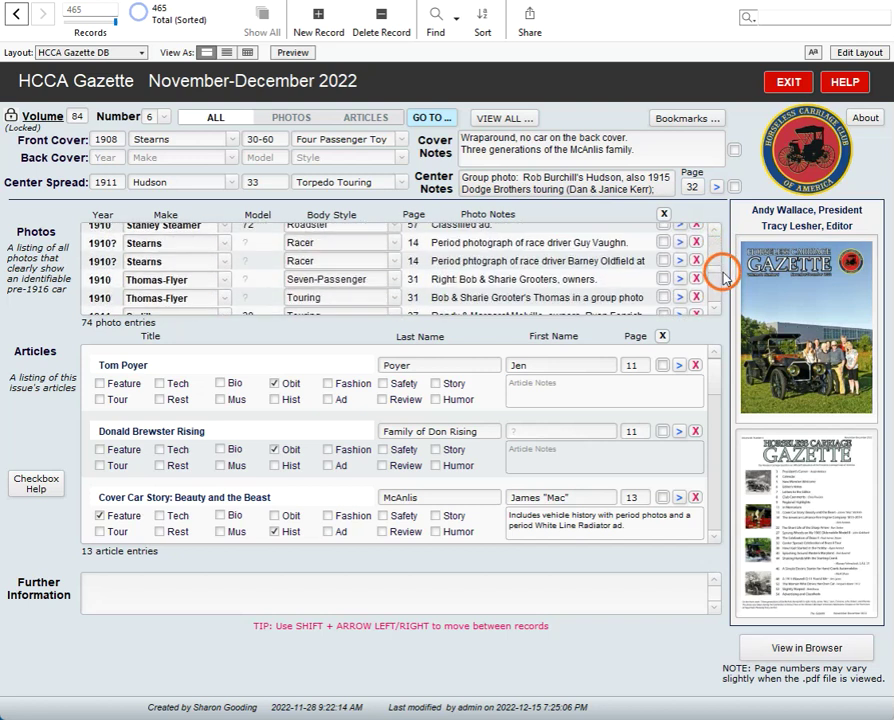
scroll(724, 274, "down", 5)
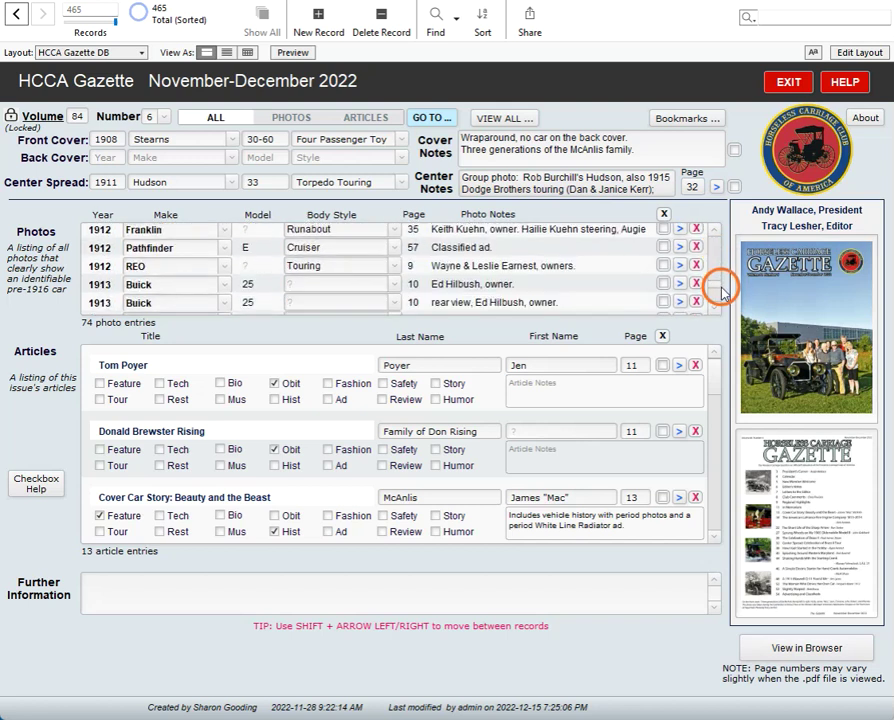
scroll(724, 276, "up", 8)
scroll(722, 245, "up", 5)
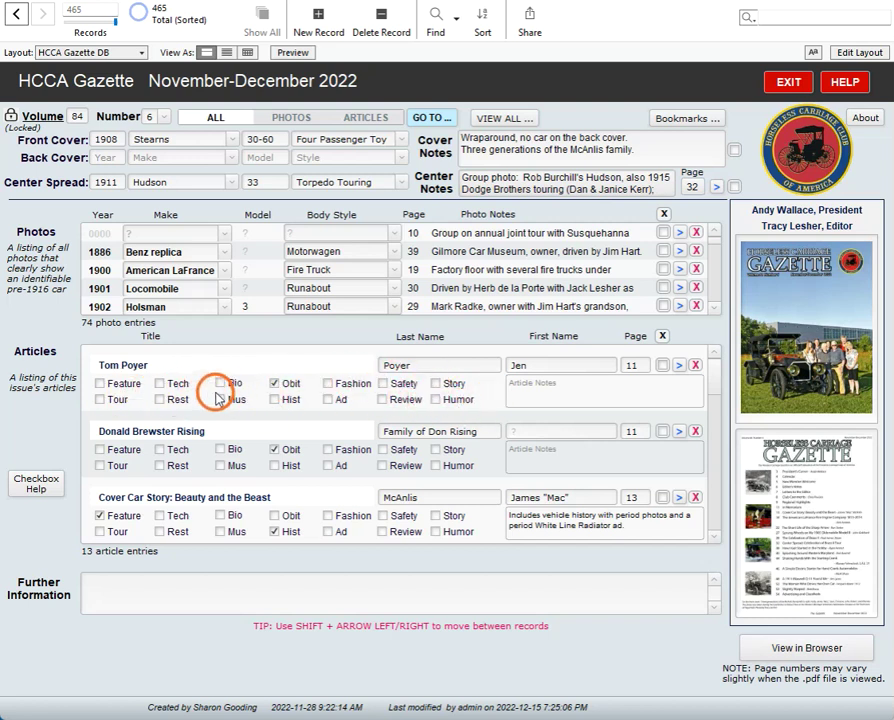
left_click(274, 383)
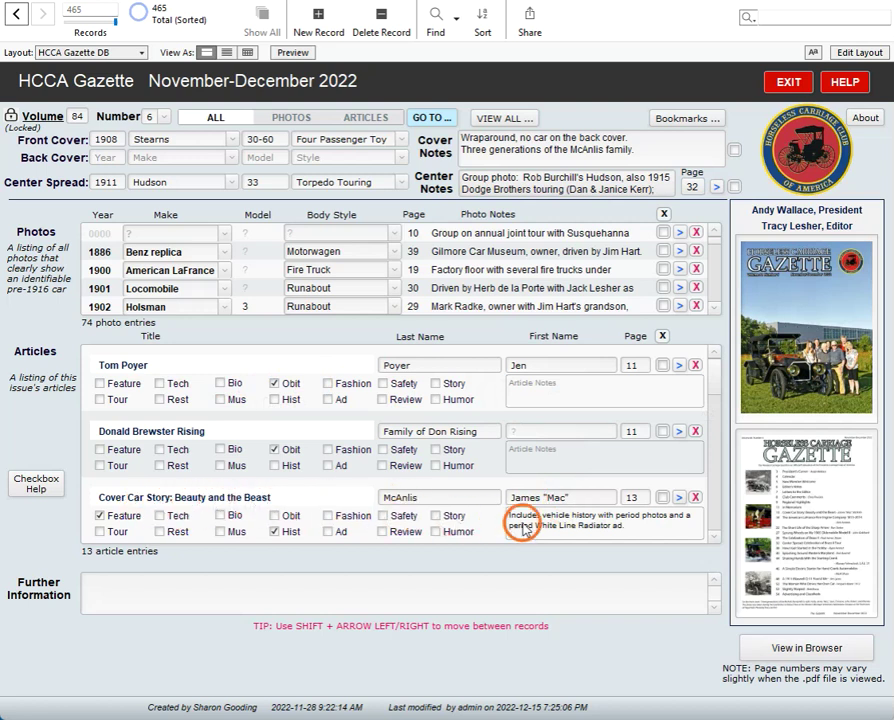
Step: Check the Cover Car Story notes and full-size cover, then bookmark the American LaFrance fire truck photo
left_click(617, 527)
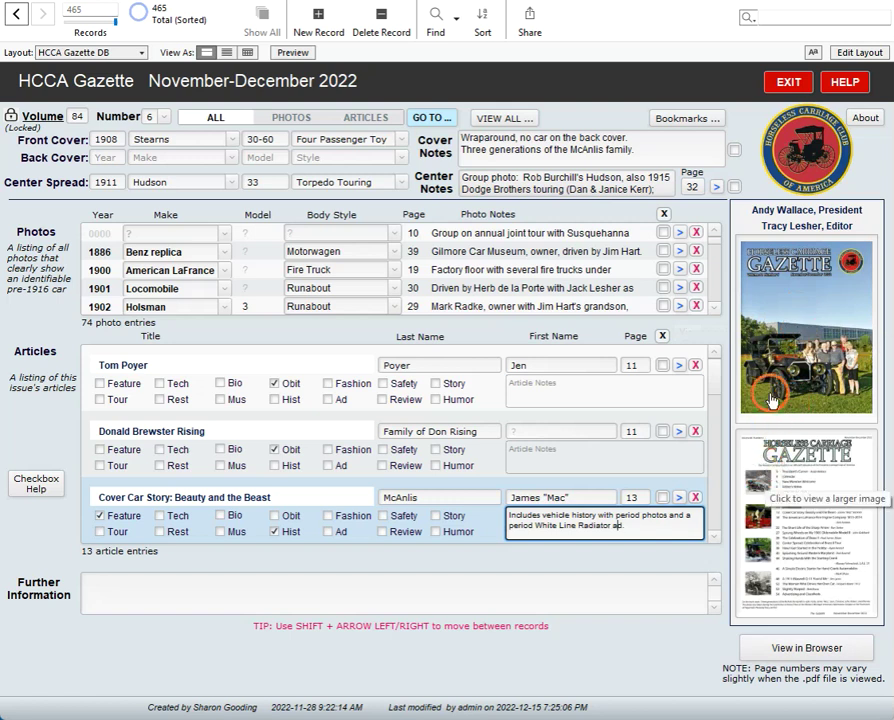
left_click(793, 316)
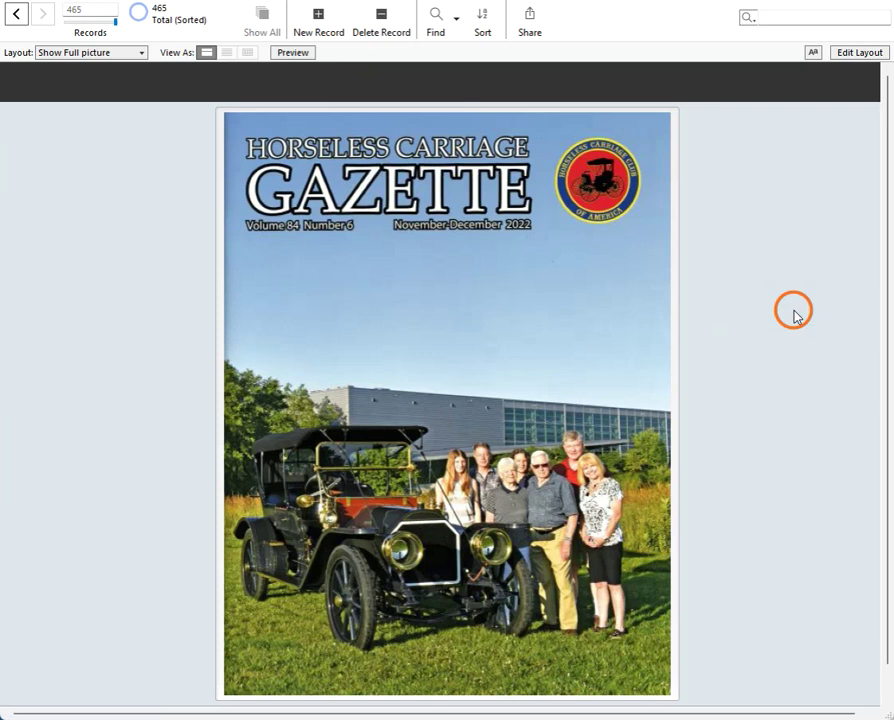
left_click(442, 318)
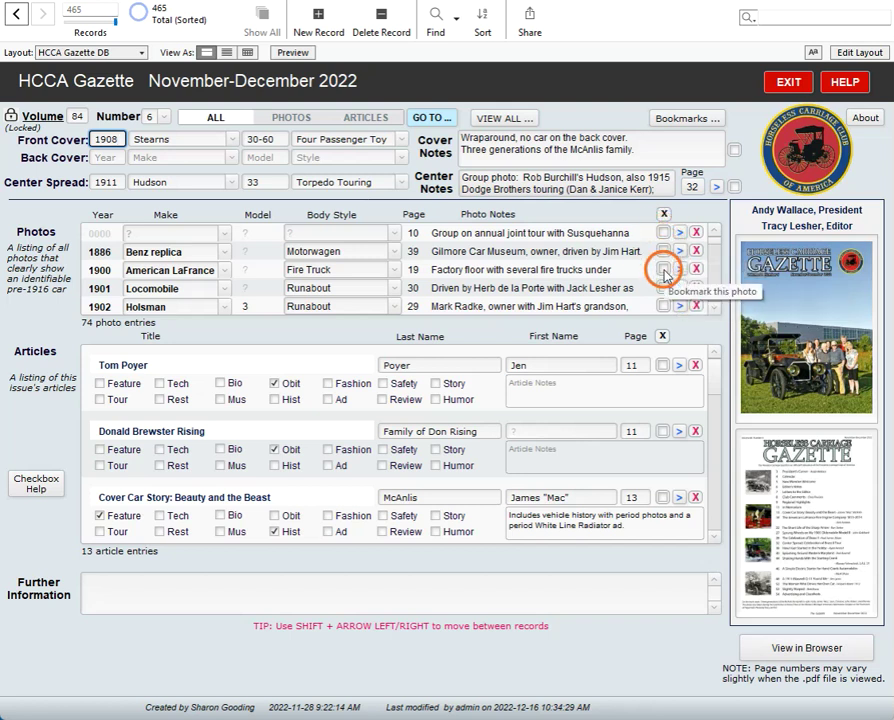
left_click(663, 271)
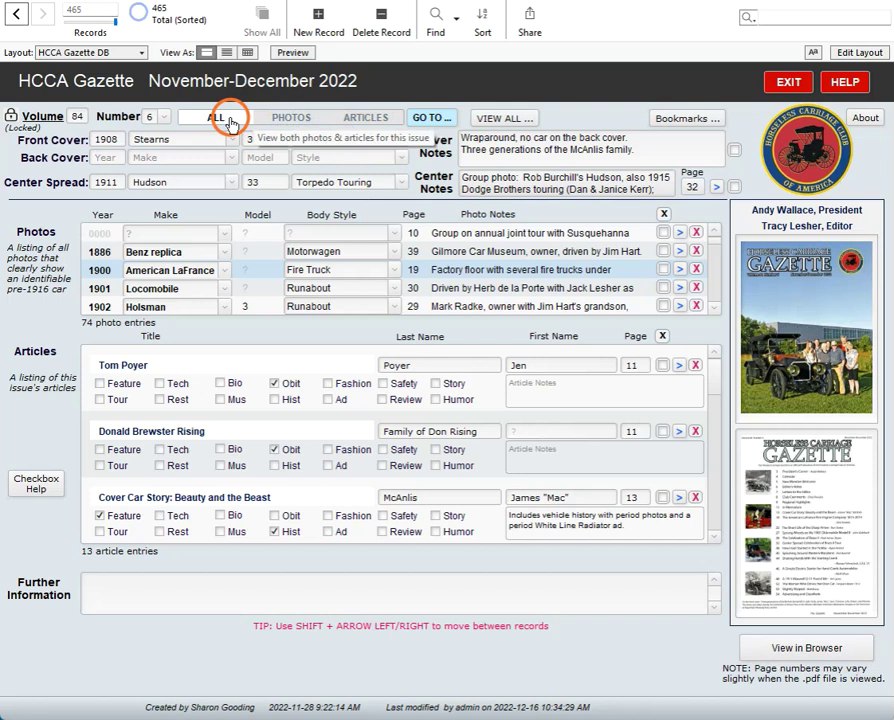
left_click(290, 119)
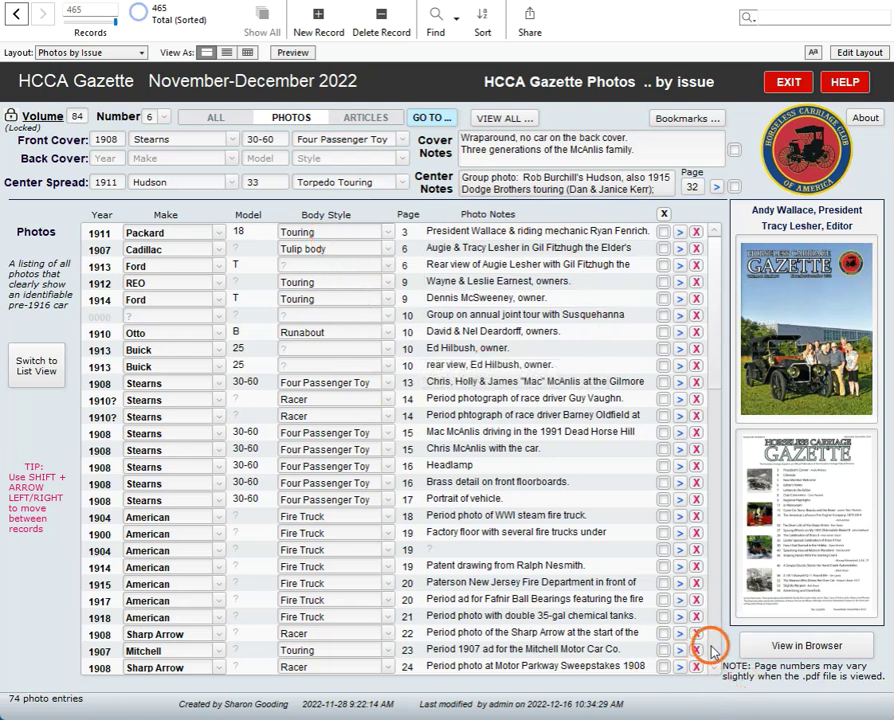
scroll(715, 648, "down", 10)
scroll(696, 464, "up", 8)
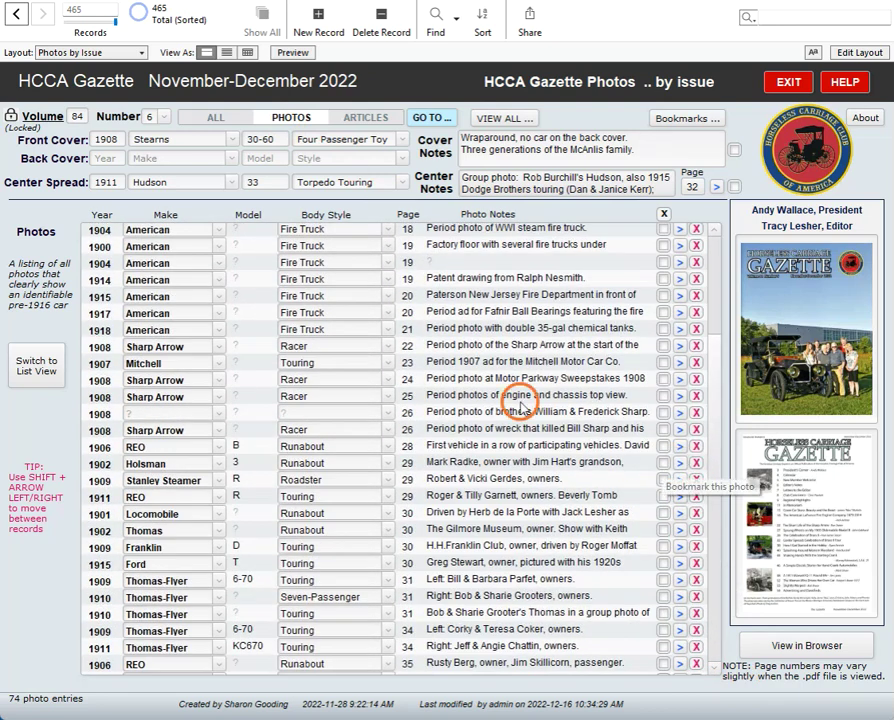
left_click(360, 120)
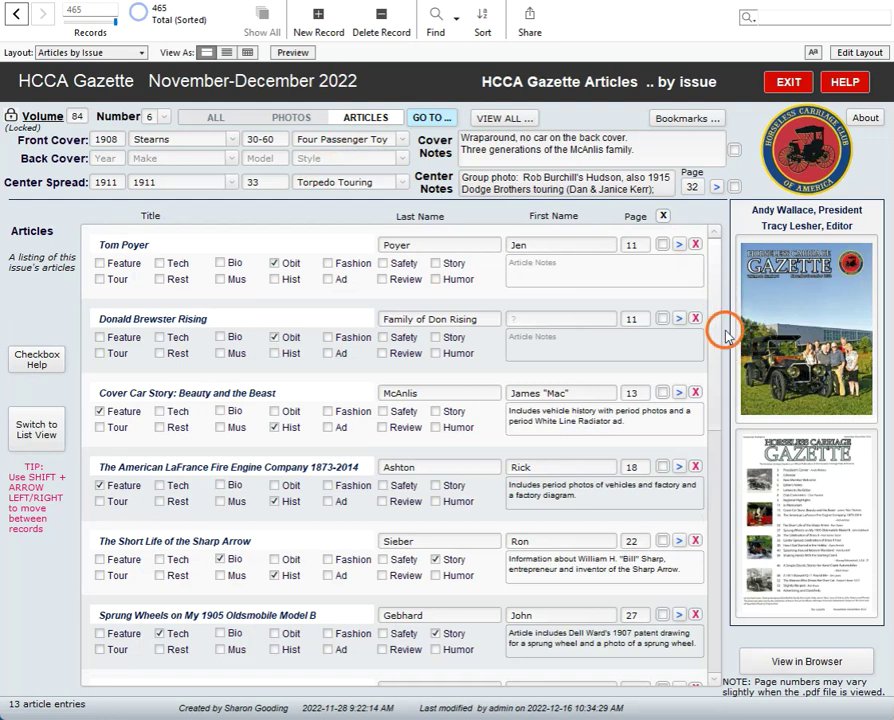
mouse_move(715, 318)
left_mouse_down()
mouse_move(744, 488)
mouse_move(740, 680)
mouse_move(694, 480)
mouse_move(712, 337)
mouse_move(701, 305)
left_mouse_up()
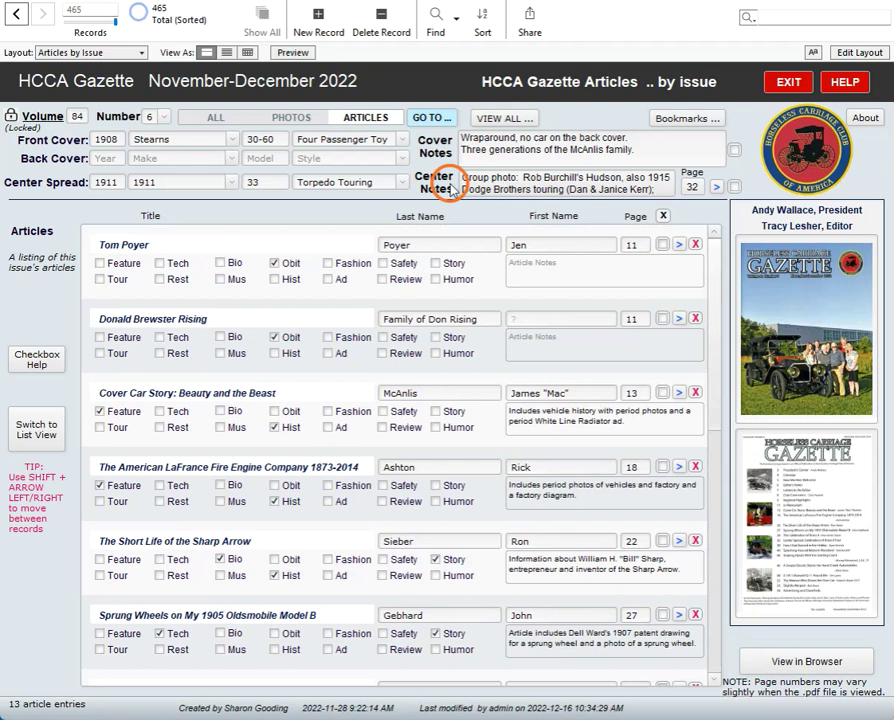
left_click(216, 116)
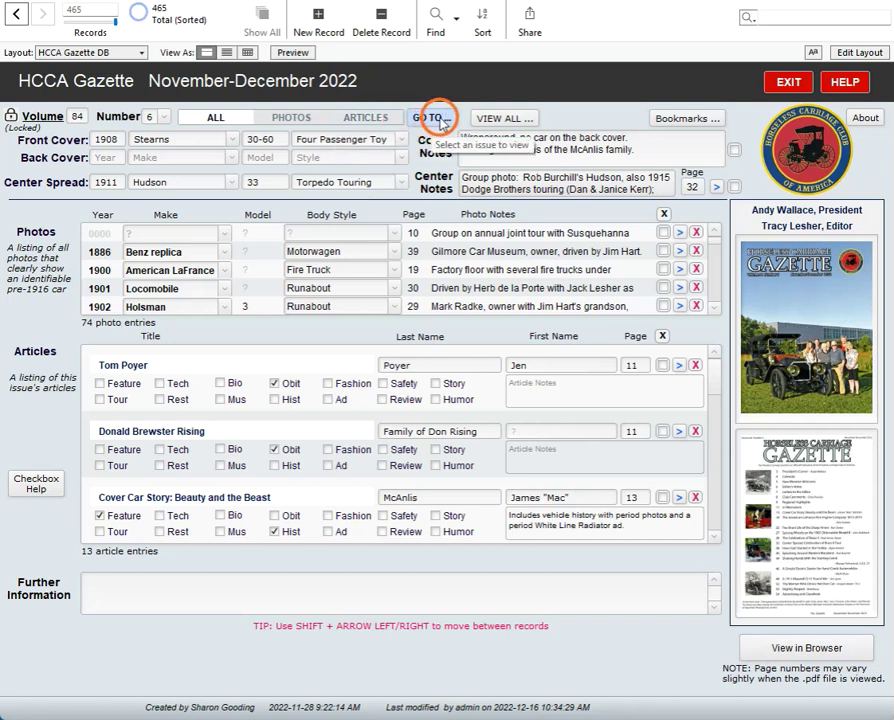
Step: Find the issue with Volume or Year 1975 and Number 3 using GO TO
left_click(440, 120)
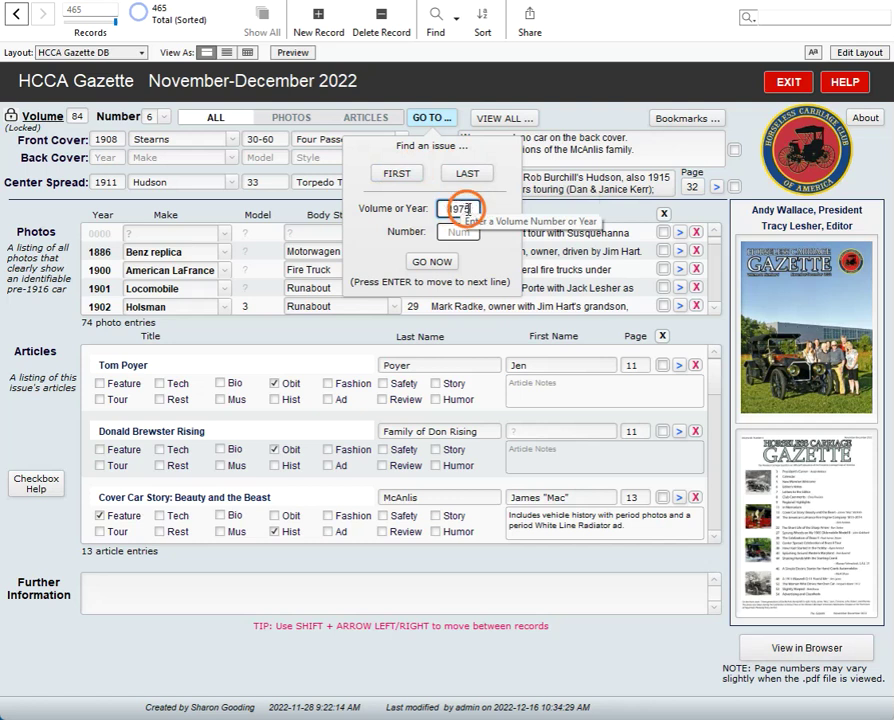
left_click(455, 231)
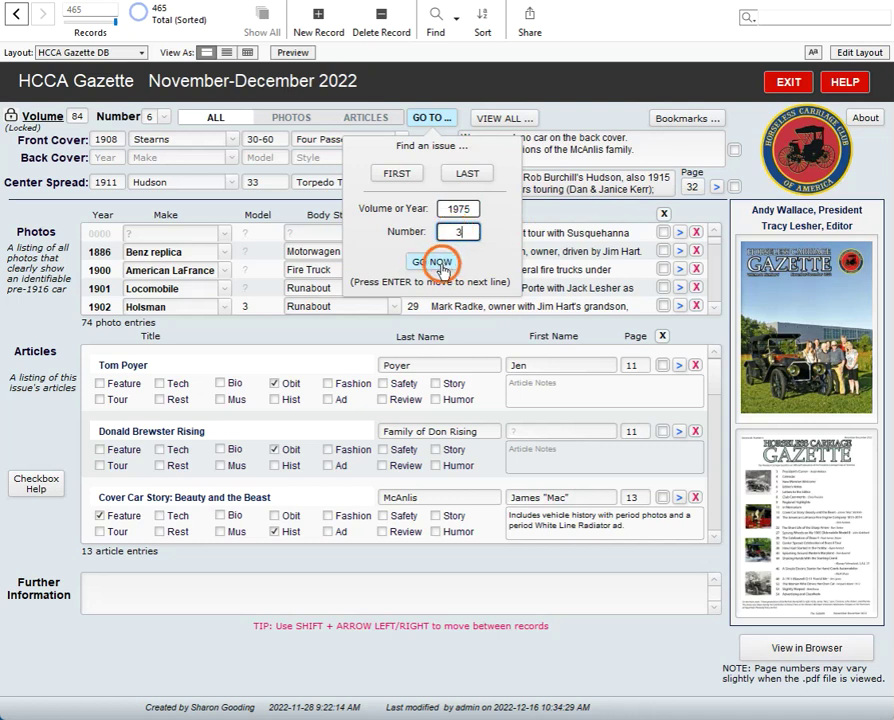
left_click(441, 262)
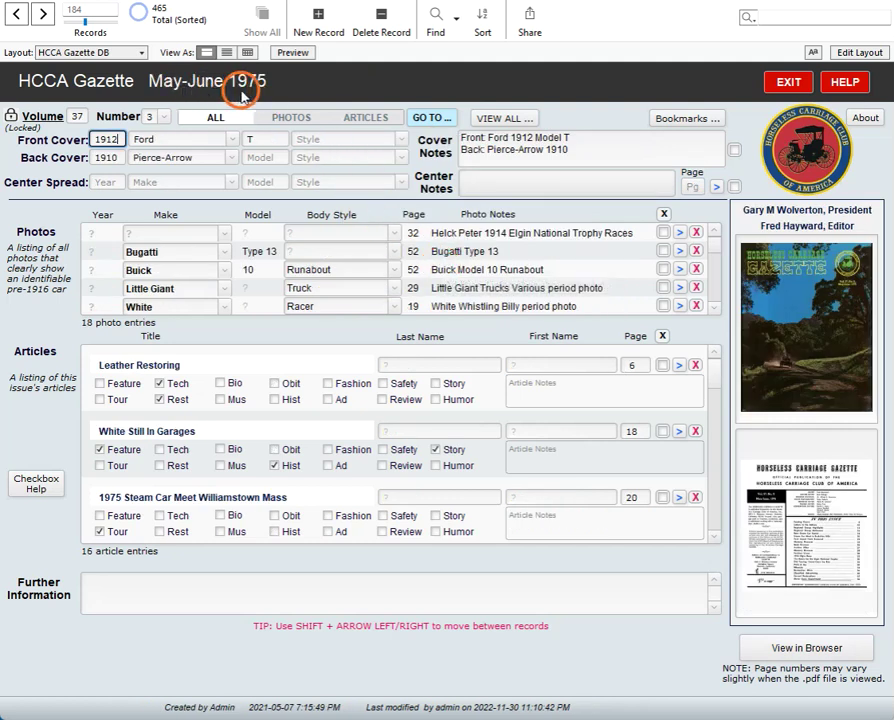
Step: Jump to Volume 22 Number 4 and place the caret in the Tour Planning article notes
left_click(427, 117)
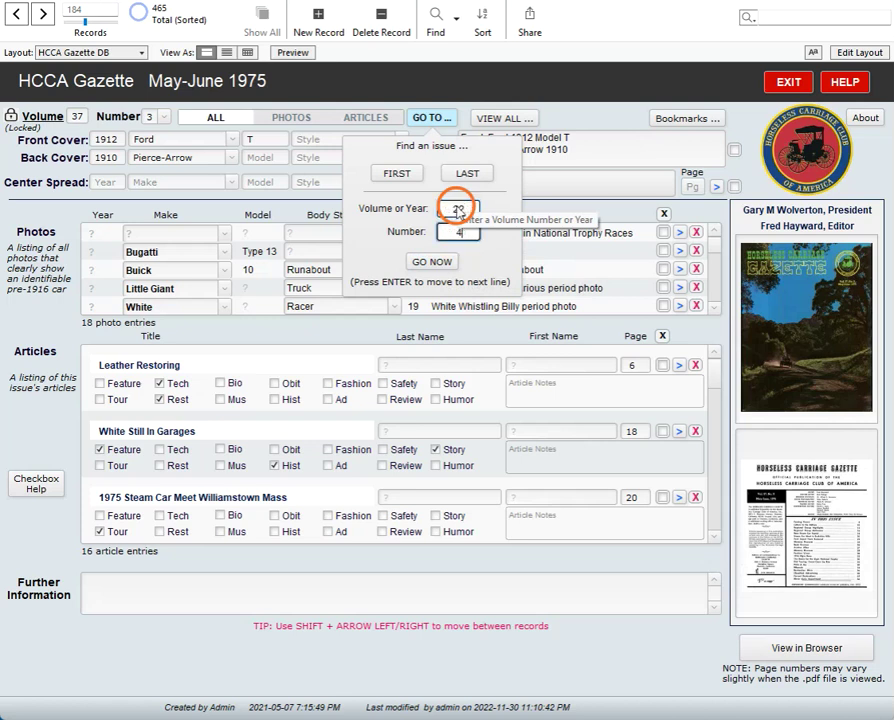
key("Return")
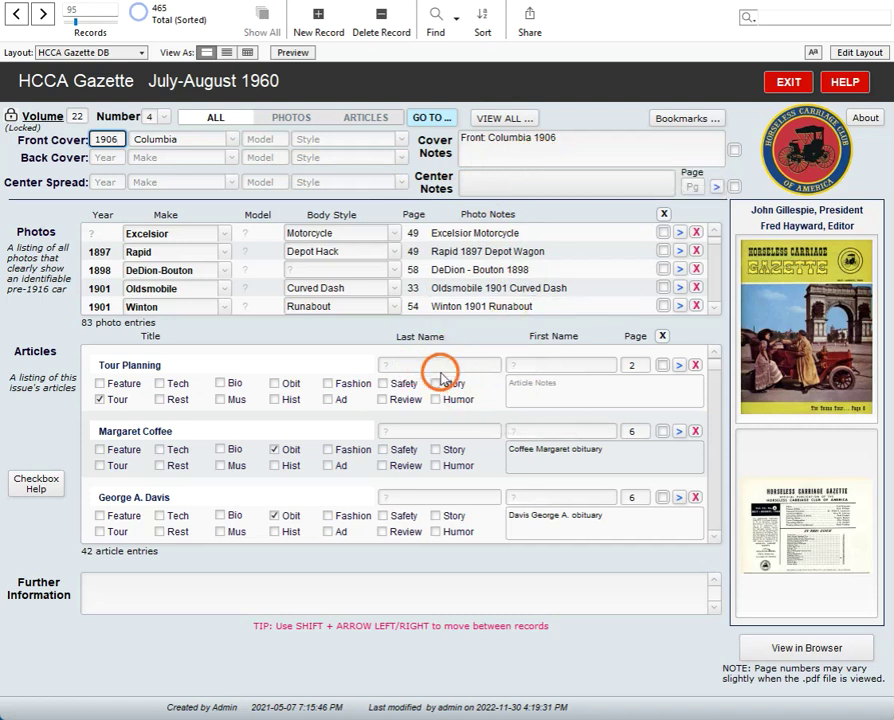
left_click(588, 397)
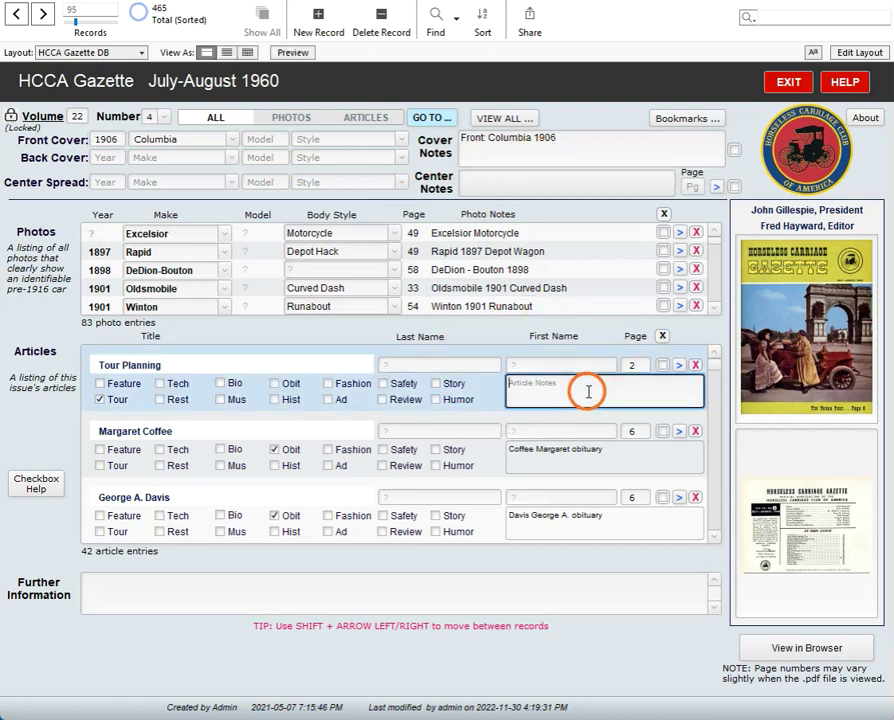
left_click(508, 156)
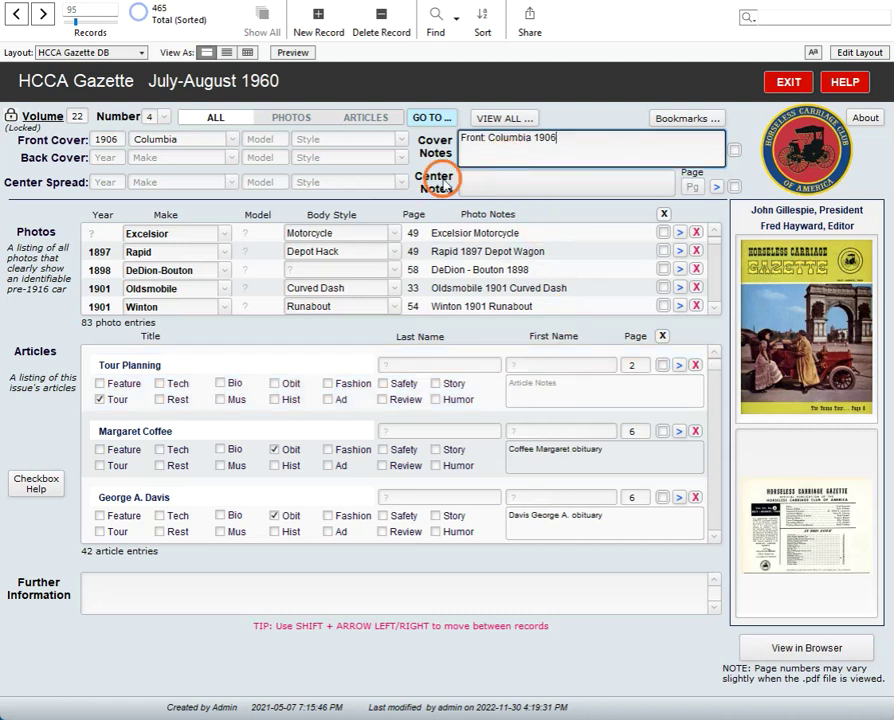
left_click(93, 233)
double_click(100, 236)
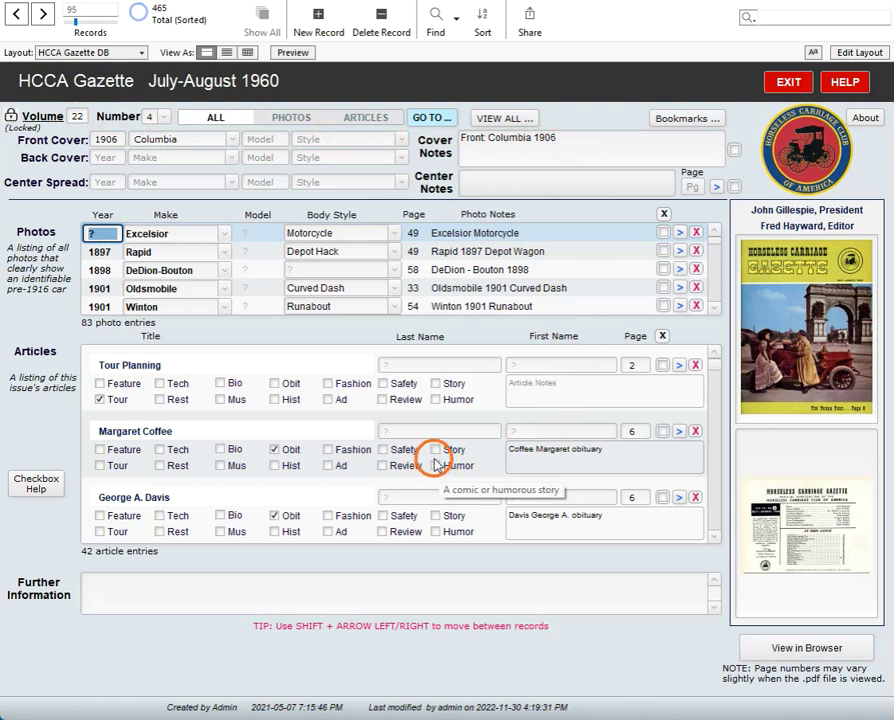
left_click(498, 120)
left_click(498, 120)
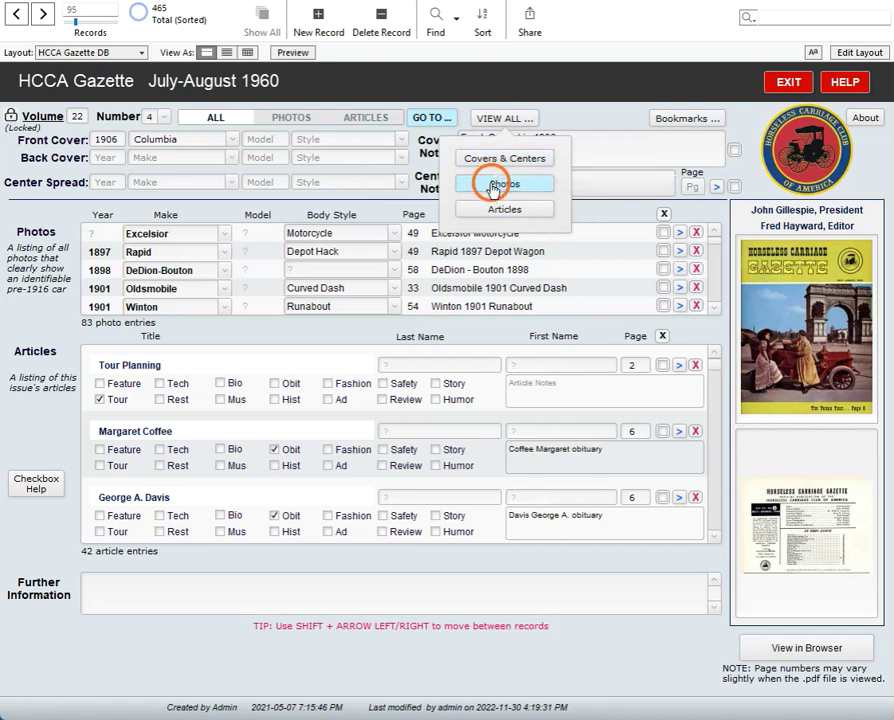
left_click(492, 186)
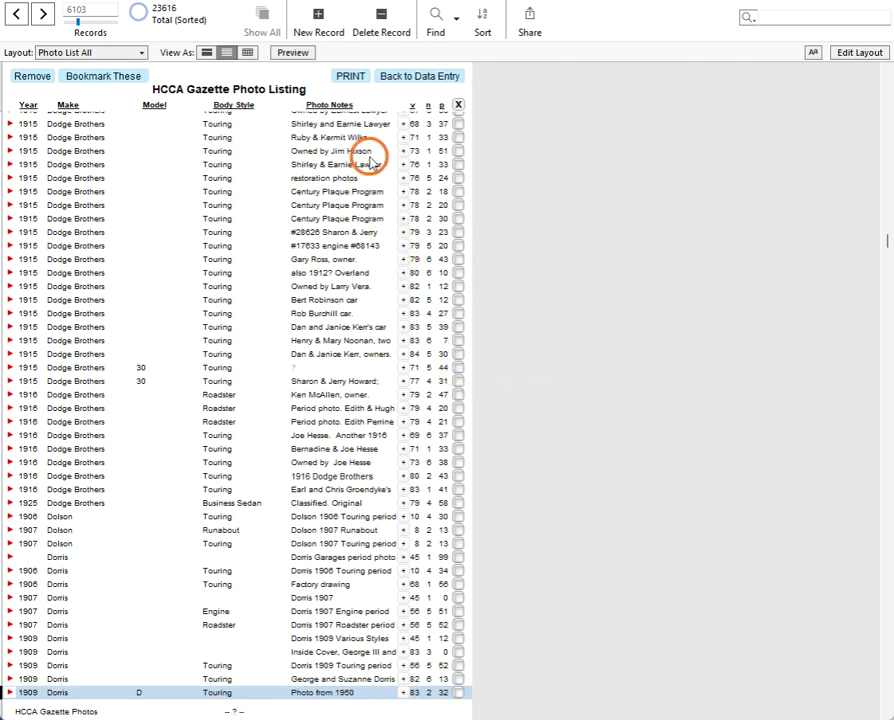
left_click(400, 77)
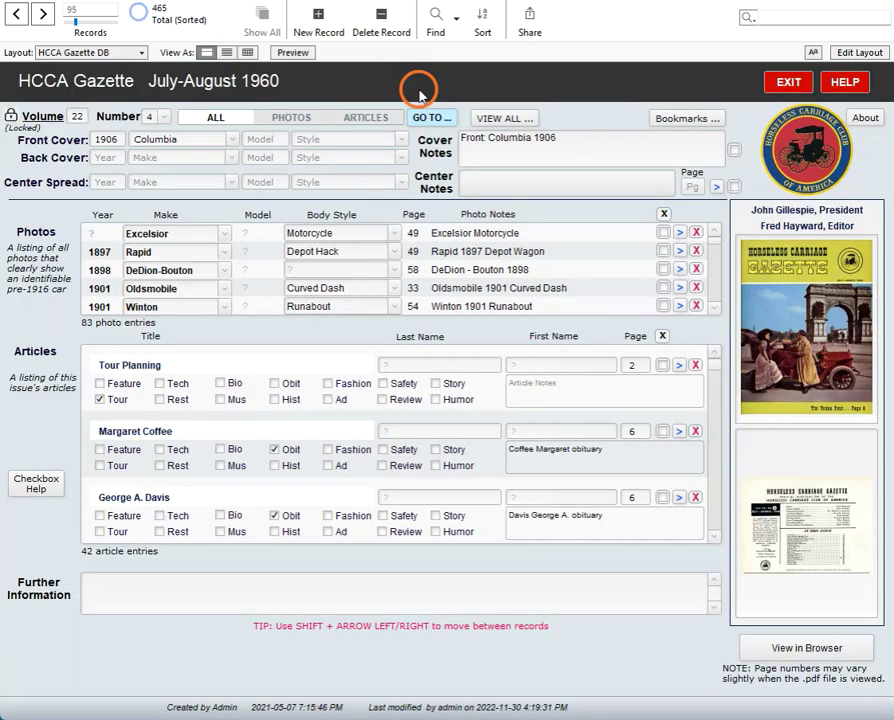
left_click(512, 120)
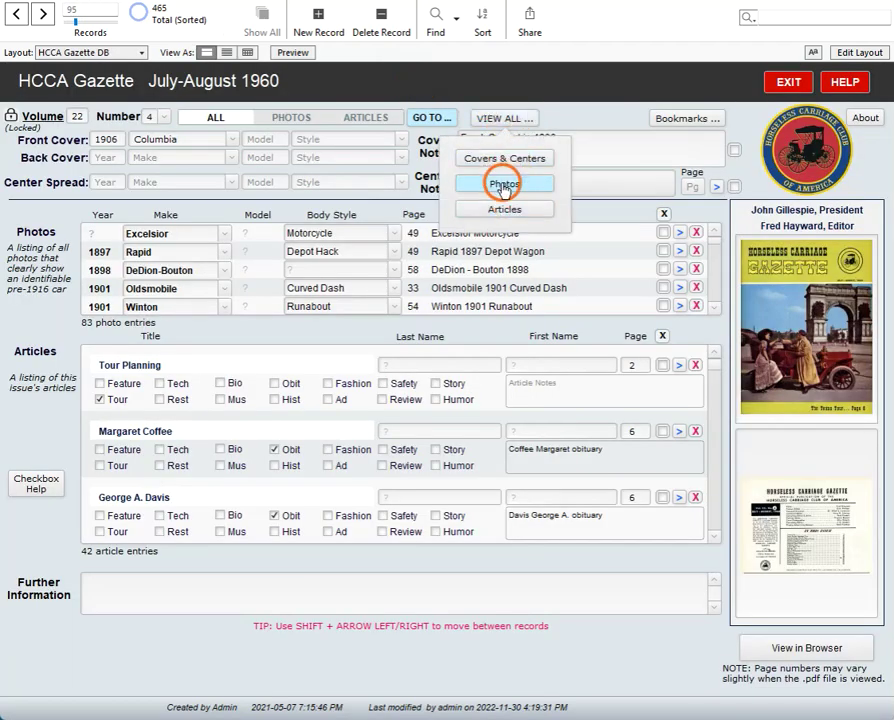
left_click(585, 118)
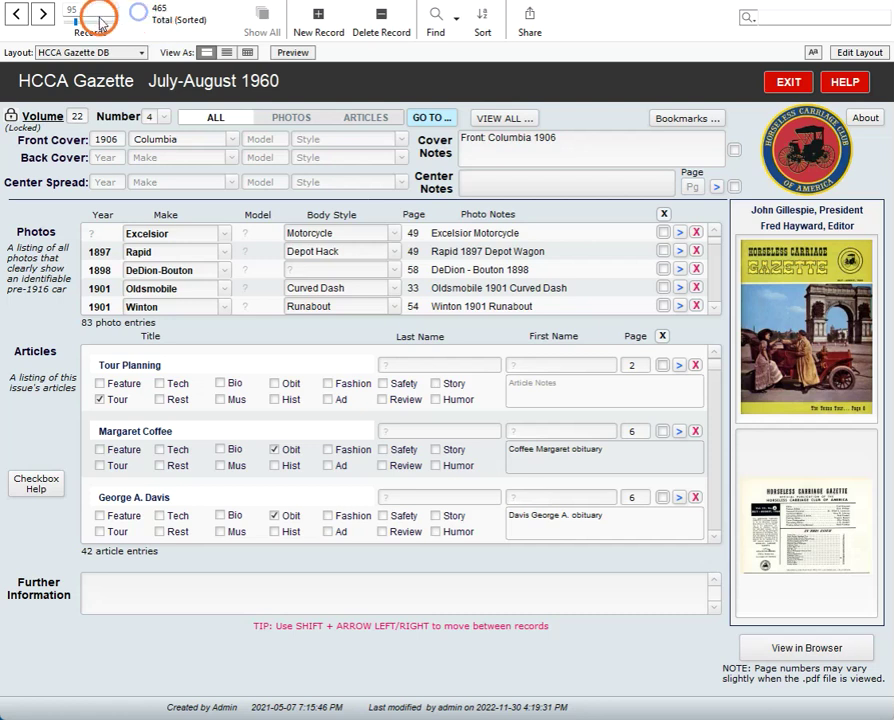
Step: Step back four issues and forward four, then drag the Records slider to record 244 of 465
left_click(19, 17)
left_click(19, 17)
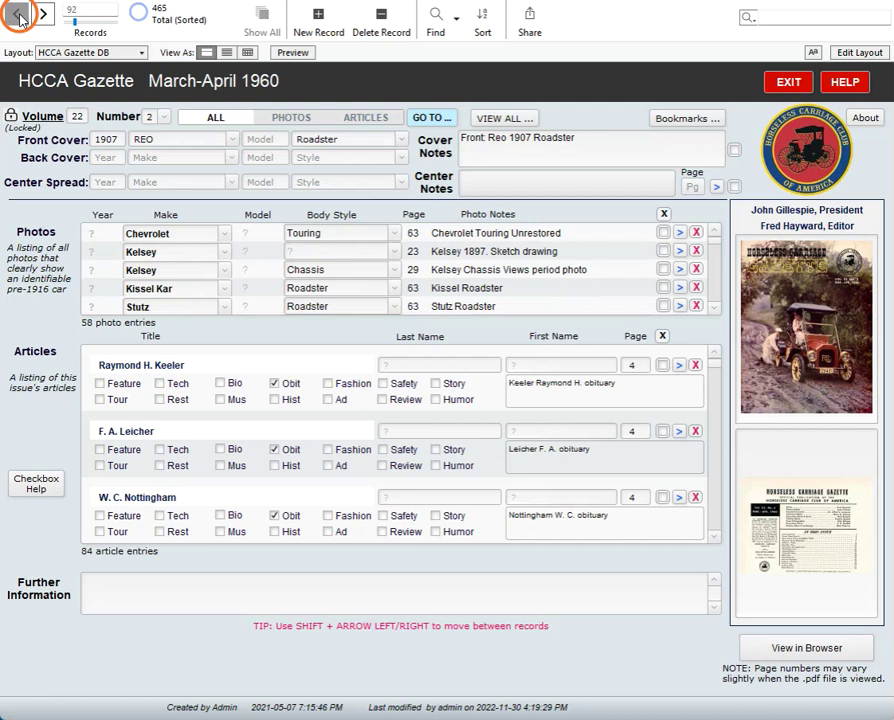
left_click(19, 17)
left_click(19, 17)
left_click(43, 17)
left_click(43, 17)
left_click(43, 17)
left_click(43, 17)
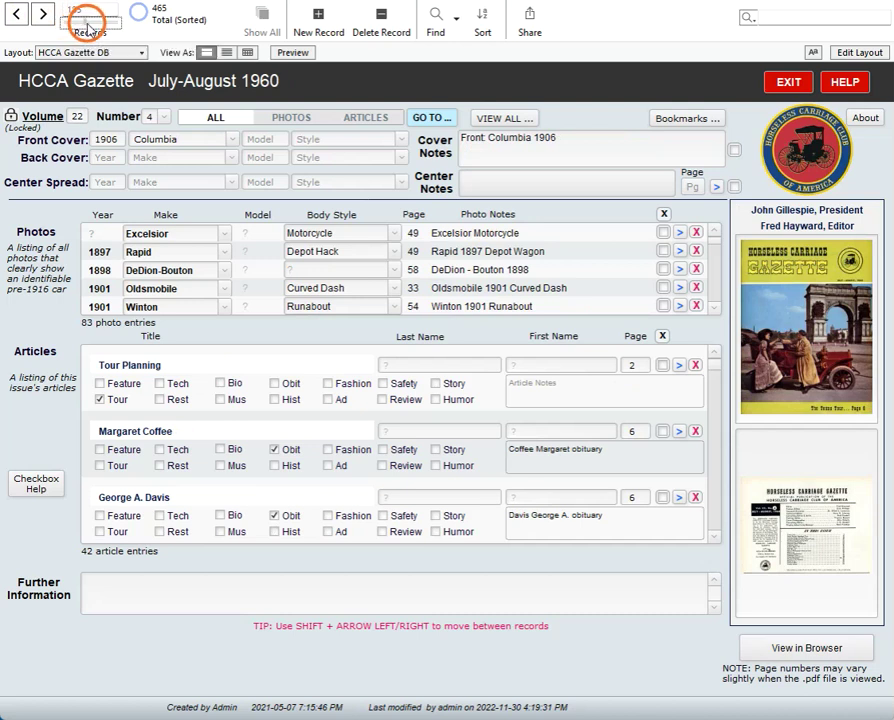
mouse_move(78, 24)
left_mouse_down()
mouse_move(74, 14)
mouse_move(91, 22)
left_mouse_up()
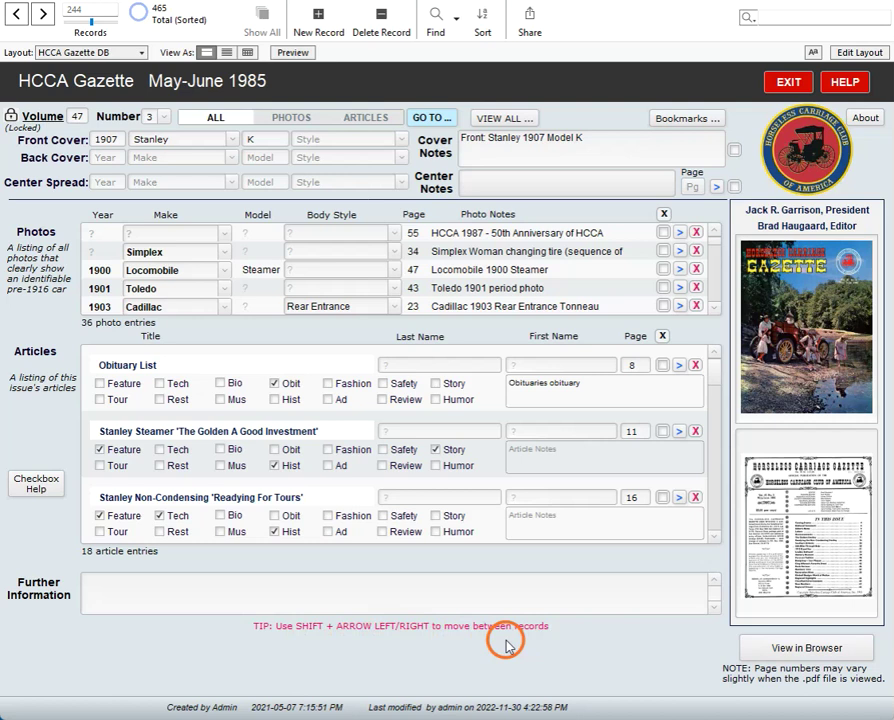
Step: Advance two records with Shift+Right Arrow to the September-October 1985 issue, record 246
key("shift+Right")
key("shift+Right")
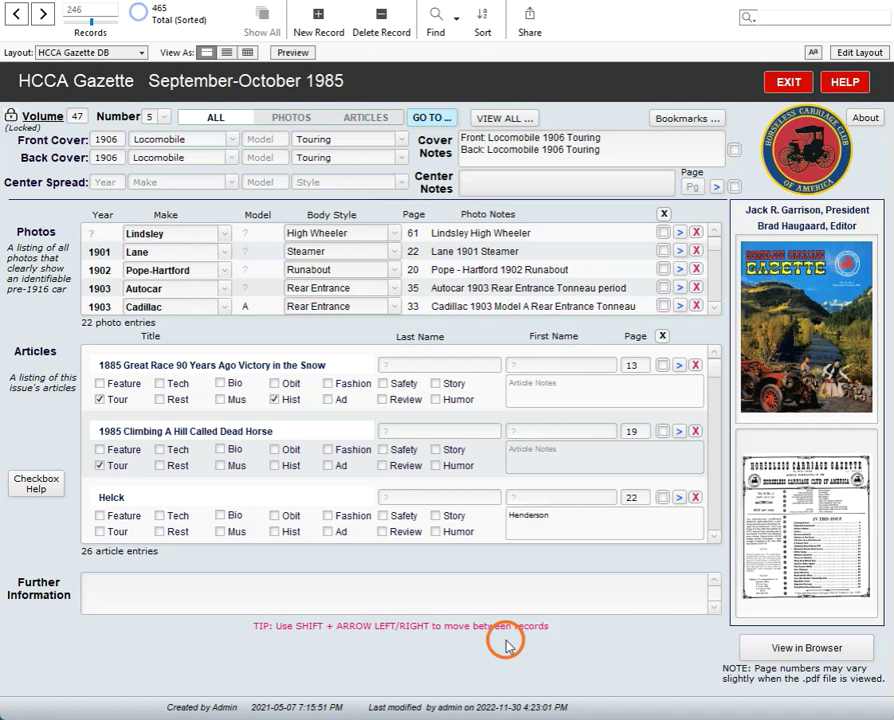
key("shift+Right")
key("shift+Right")
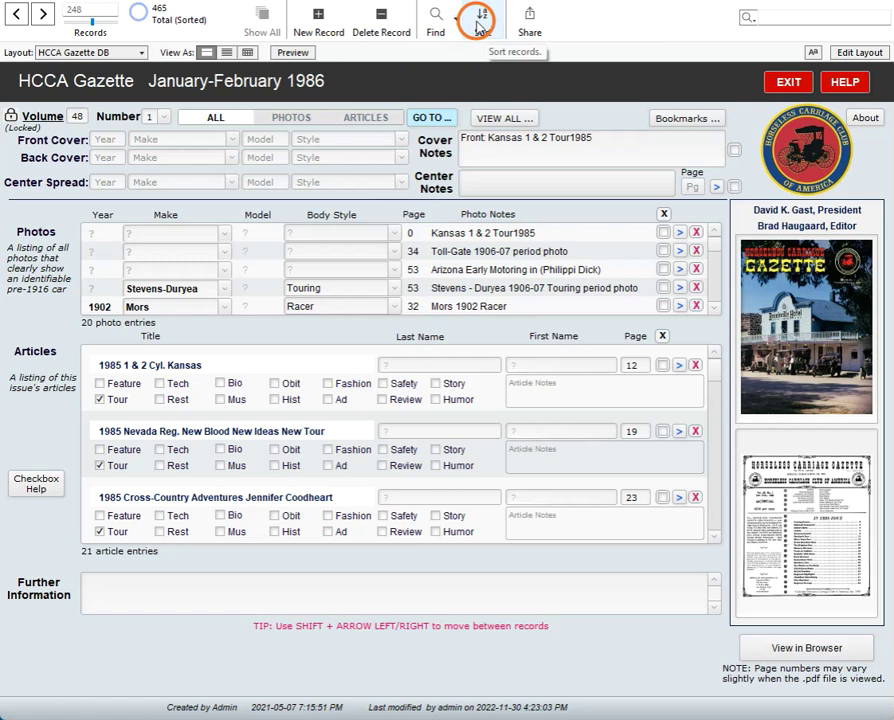
Step: Show the Help screen from the red HELP button at the top right
left_click(843, 86)
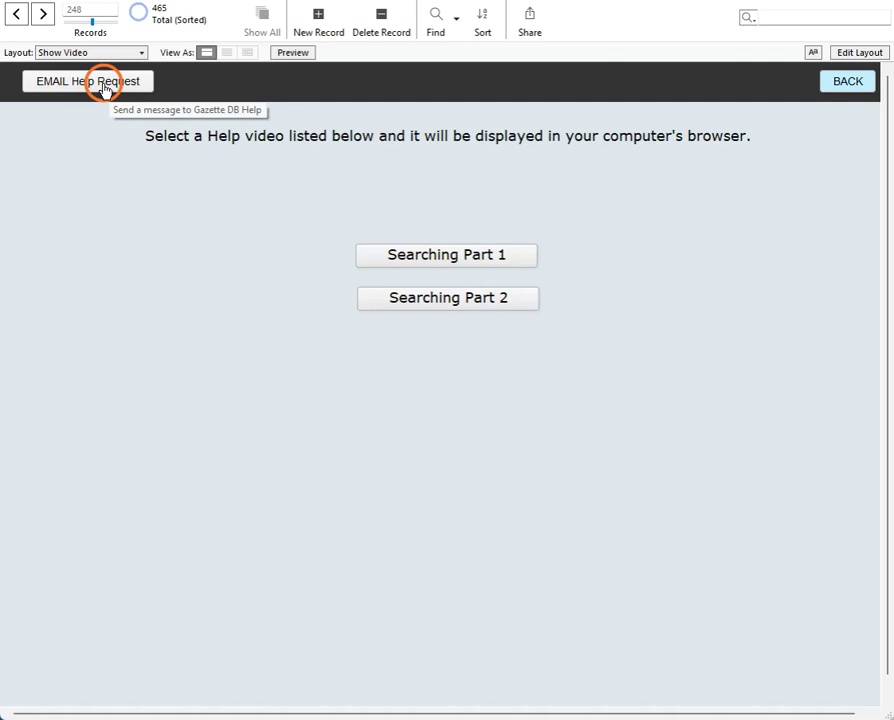
Step: Open the EMAIL Help Request form and click through its message, email address, name and SMTP Server fields
left_click(103, 86)
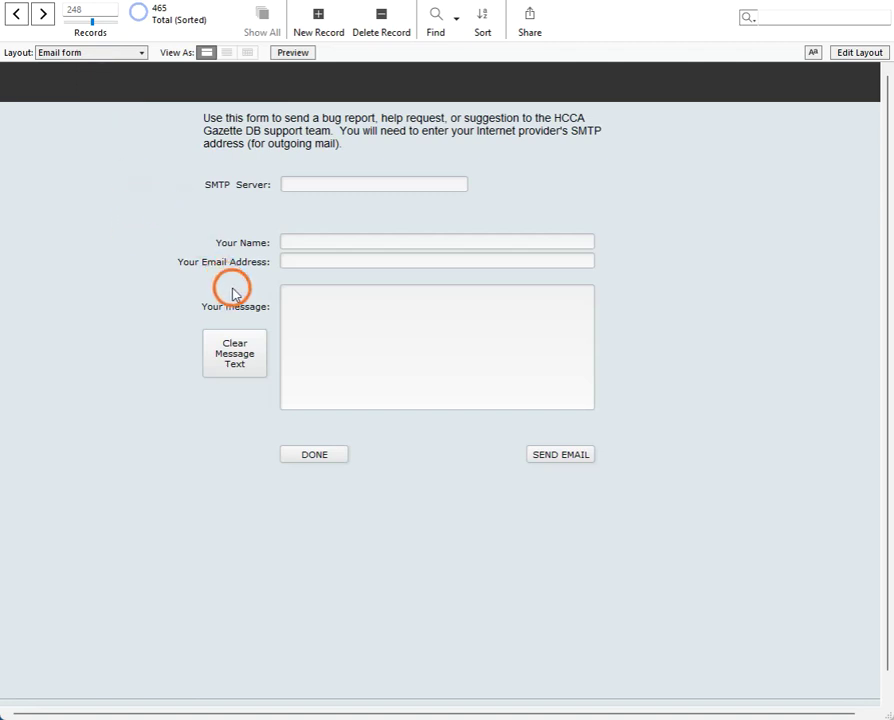
left_click(315, 307)
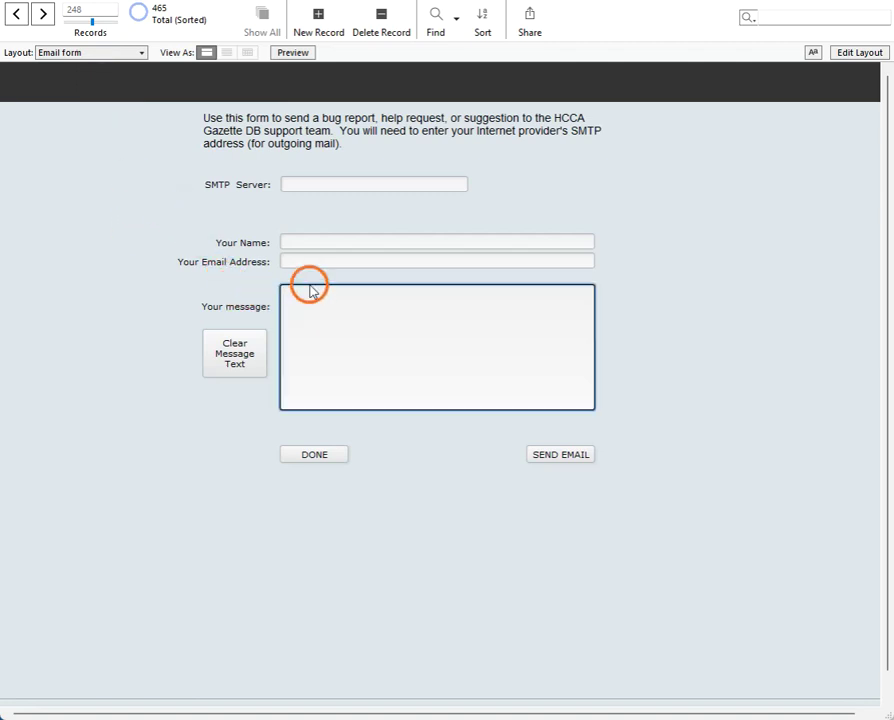
left_click(308, 261)
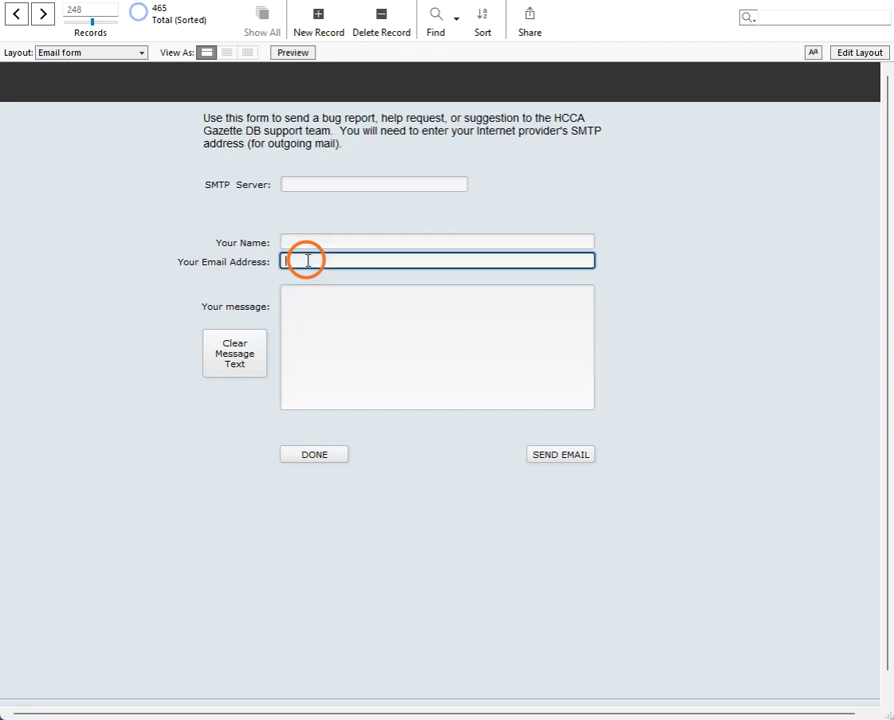
left_click(302, 241)
left_click(290, 259)
left_click(295, 248)
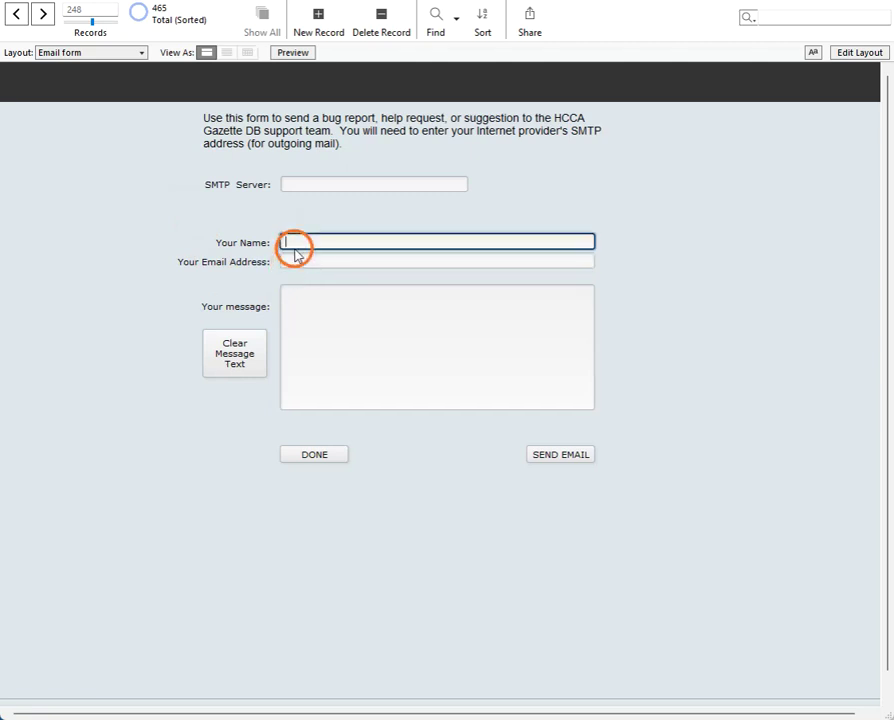
left_click(292, 186)
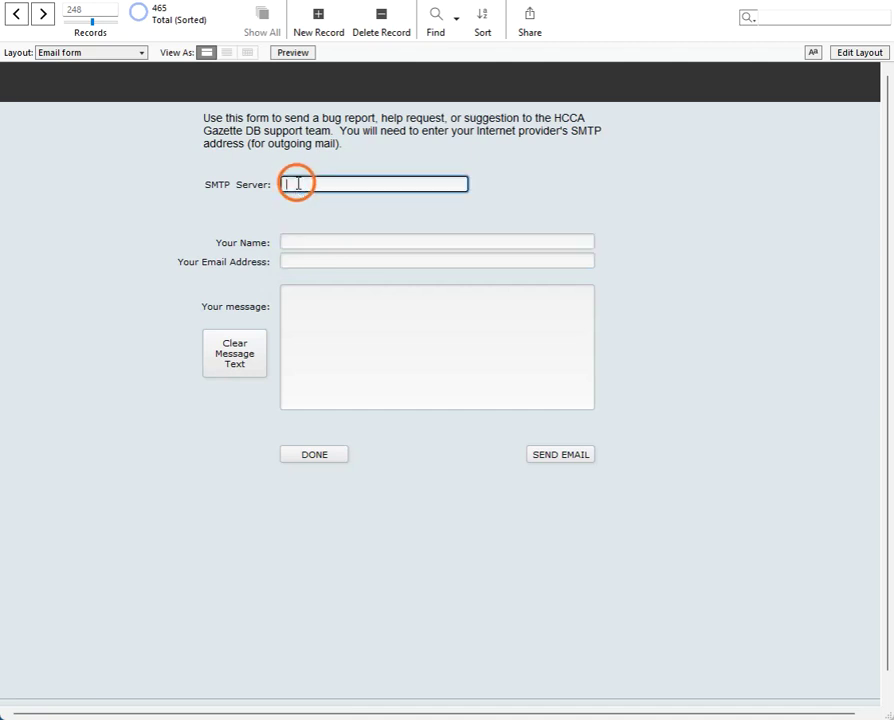
left_click(495, 134)
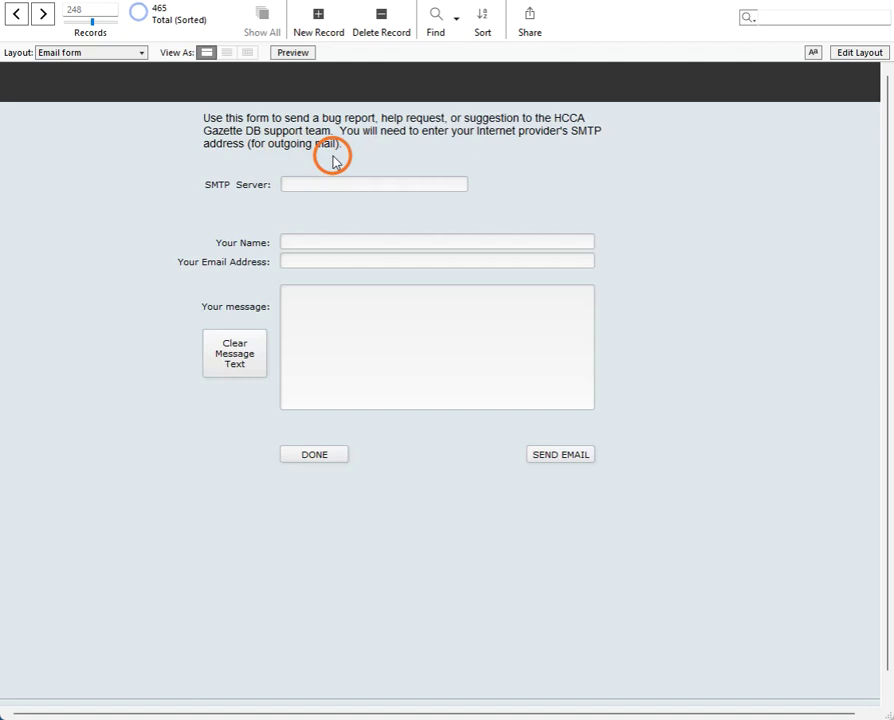
left_click(303, 183)
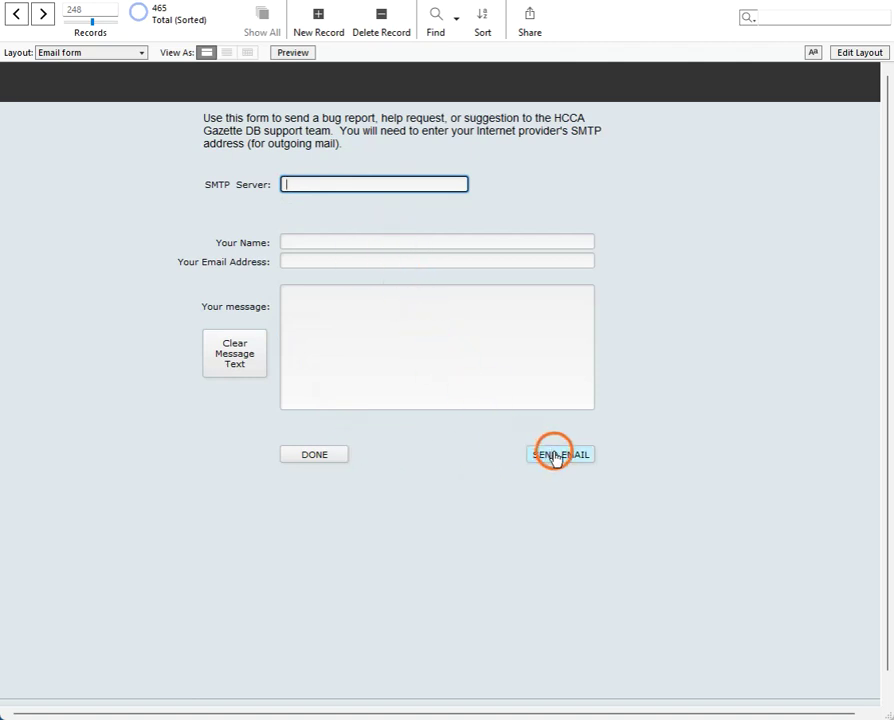
Step: Close the email form with DONE, then cancel the EXIT confirmation to keep the database open
left_click(316, 456)
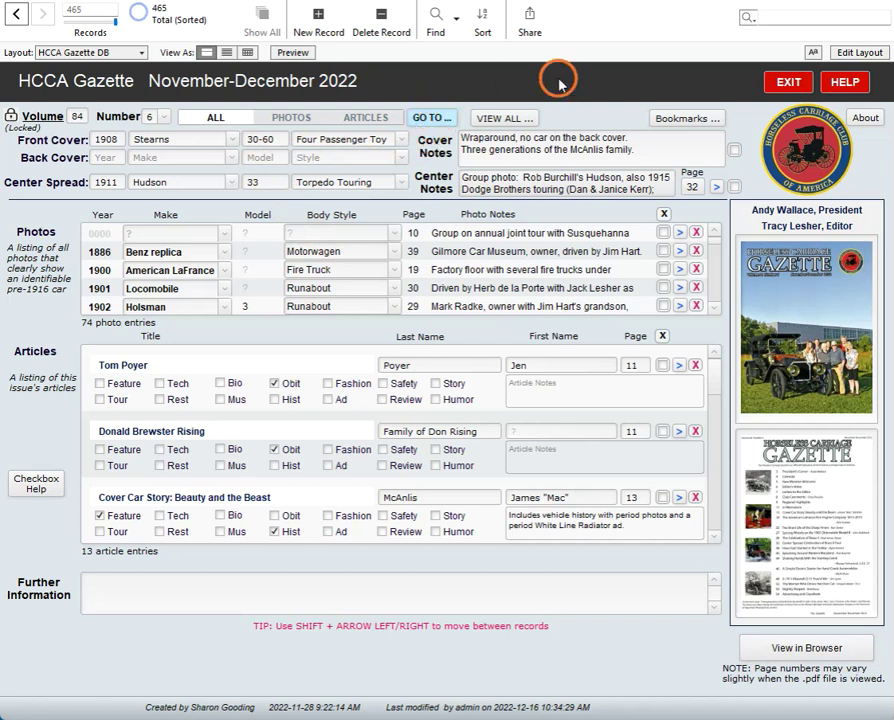
left_click(787, 87)
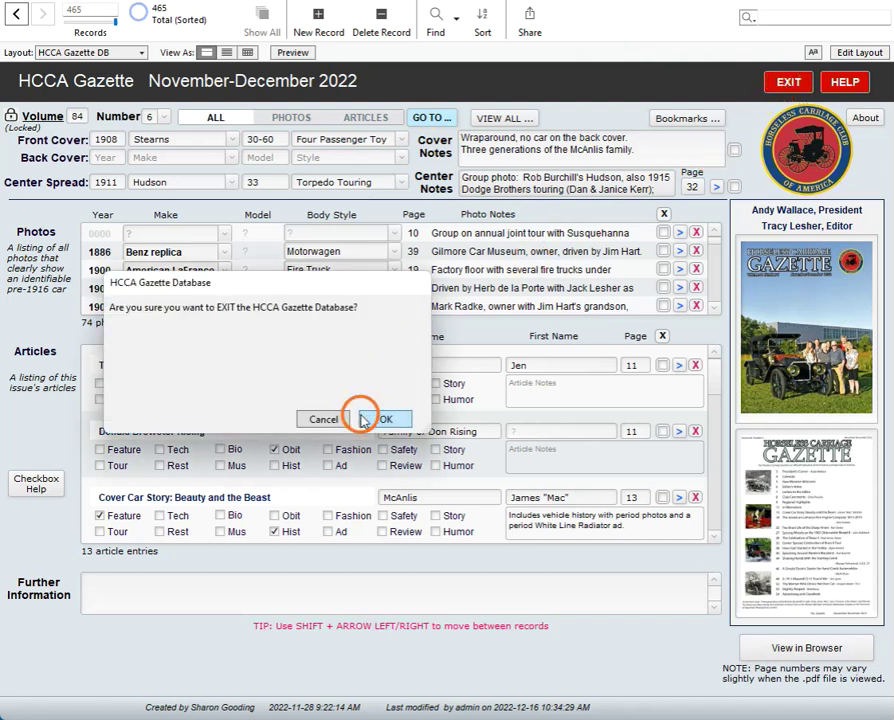
left_click(326, 419)
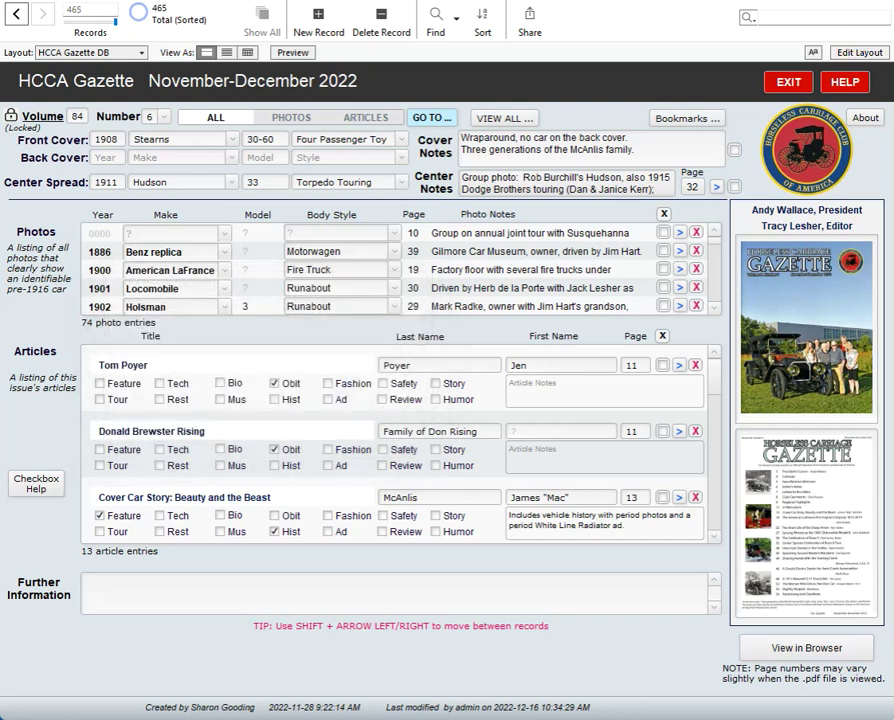